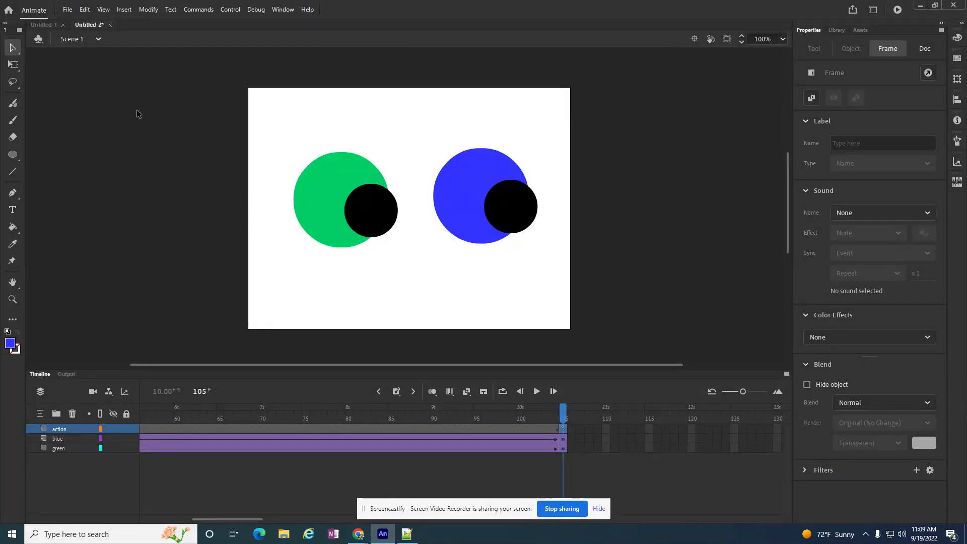
# Preview the animation, then add a new layer above the action layer
pyautogui.hotkey('ctrl', 'Return')
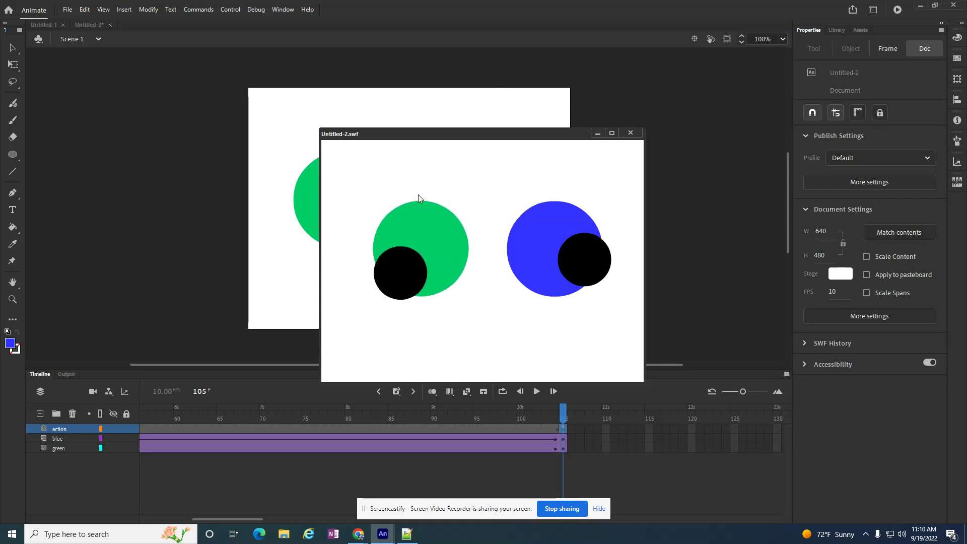
pyautogui.click(630, 132)
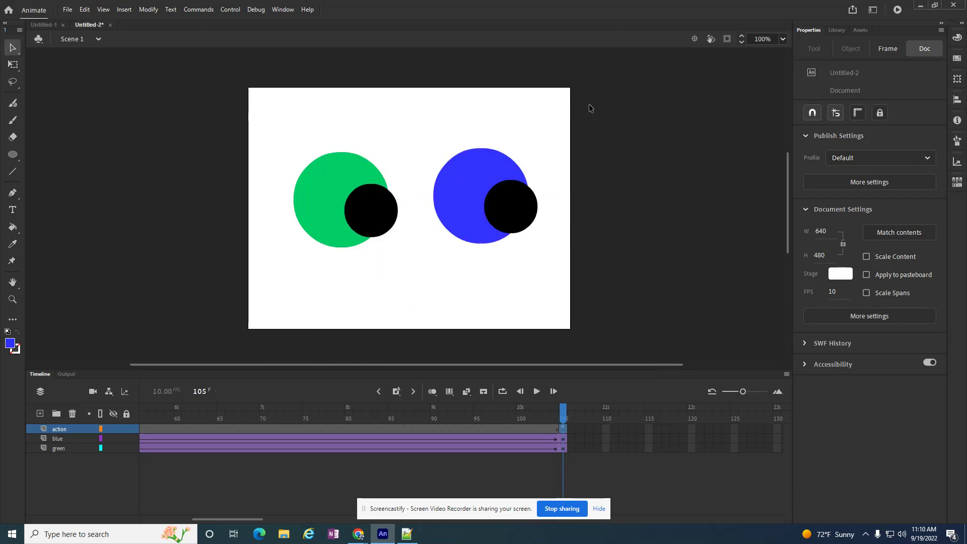
pyautogui.click(40, 414)
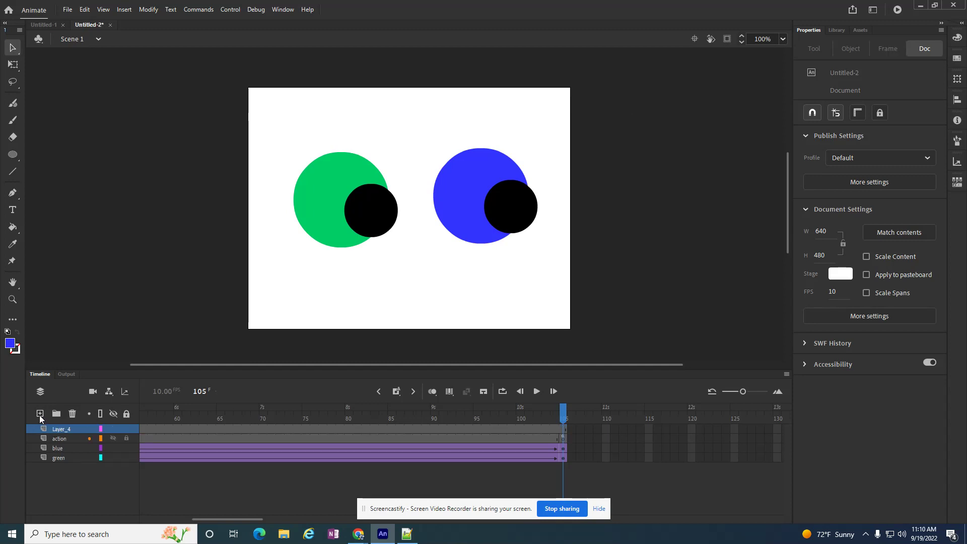
pyautogui.doubleClick(66, 429)
pyautogui.write('zb')
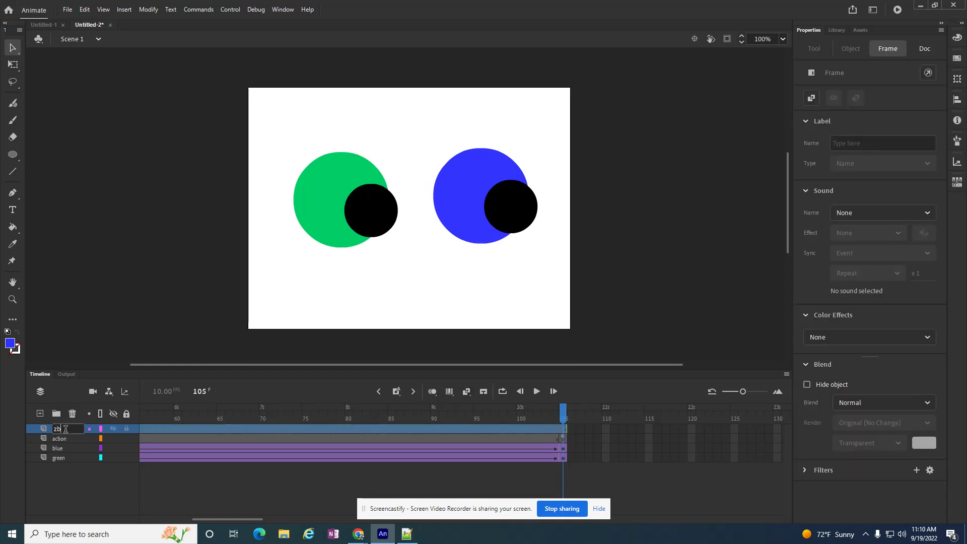
pyautogui.write('ut')
pyautogui.press('Return')
# Rename the new layer 'button' and return the playhead to frame 1
pyautogui.doubleClick(65, 430)
pyautogui.write('button')
pyautogui.press('Return')
pyautogui.moveTo(563, 413); pyautogui.dragTo(110, 418)
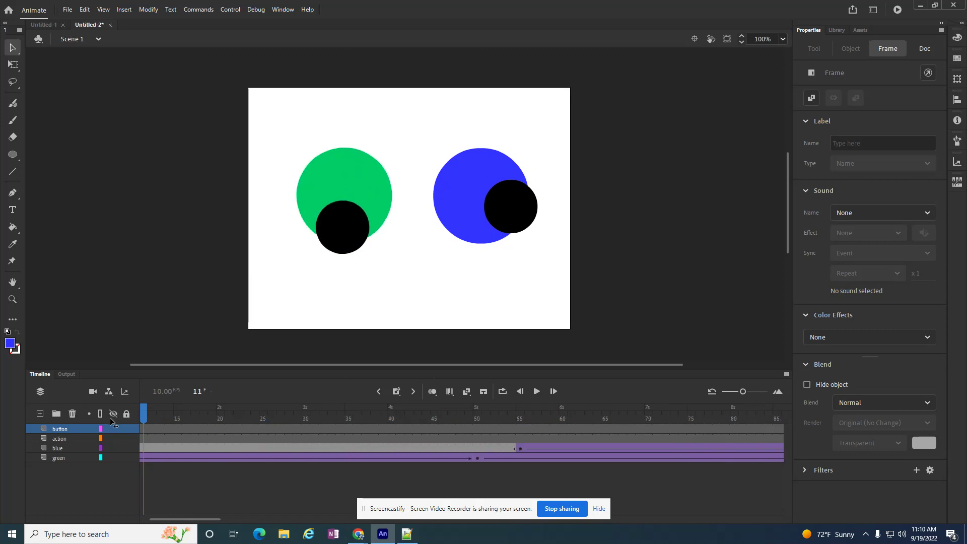
pyautogui.click(143, 429)
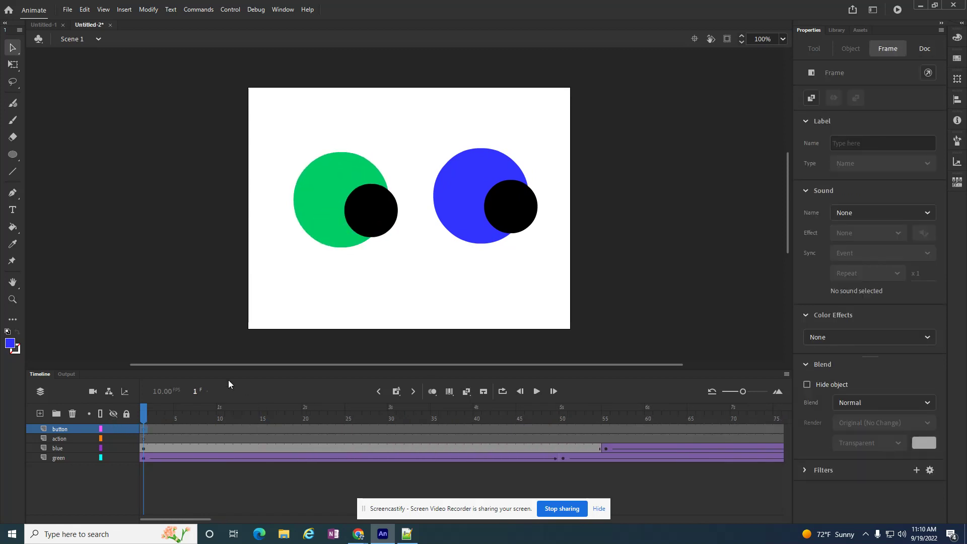
# Draw a dark red #990000 rectangle below the circles
pyautogui.click(13, 155)
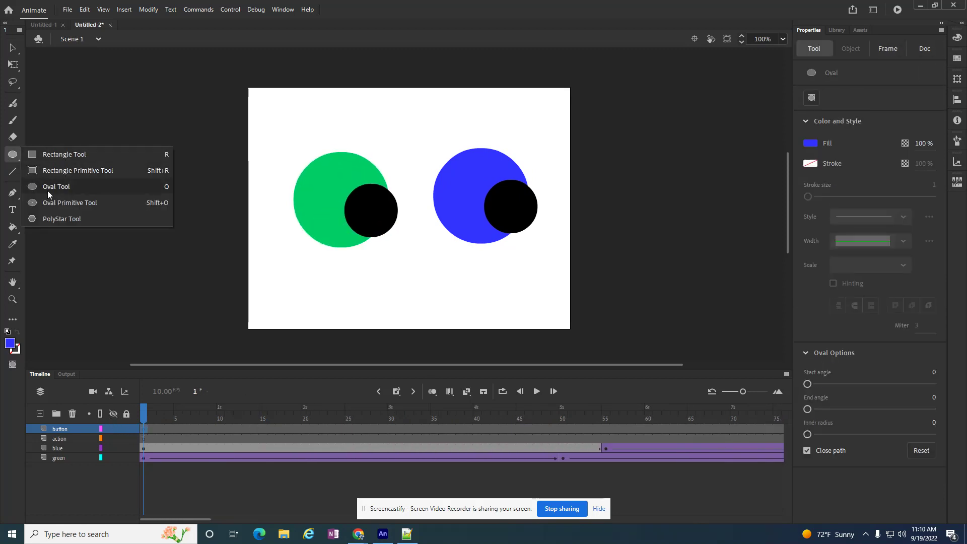
pyautogui.click(61, 155)
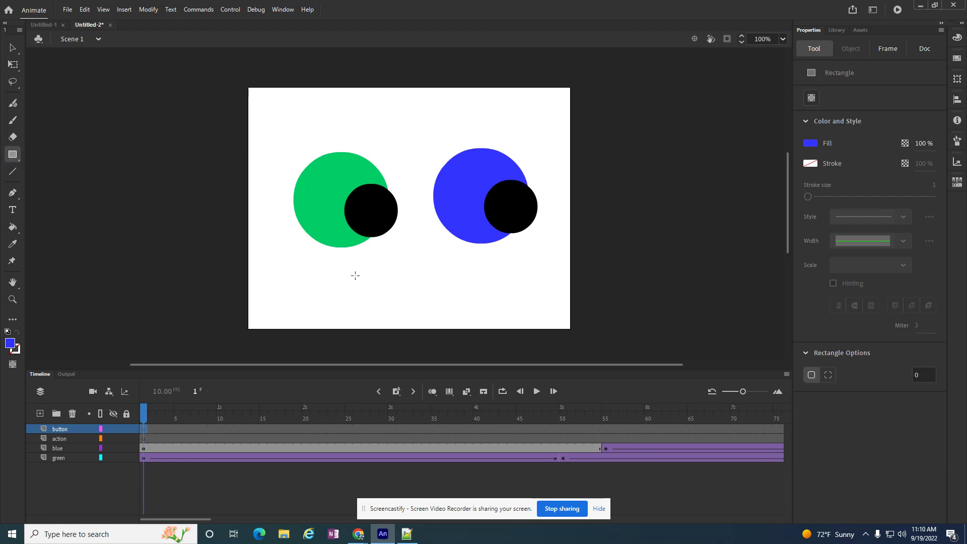
pyautogui.click(10, 343)
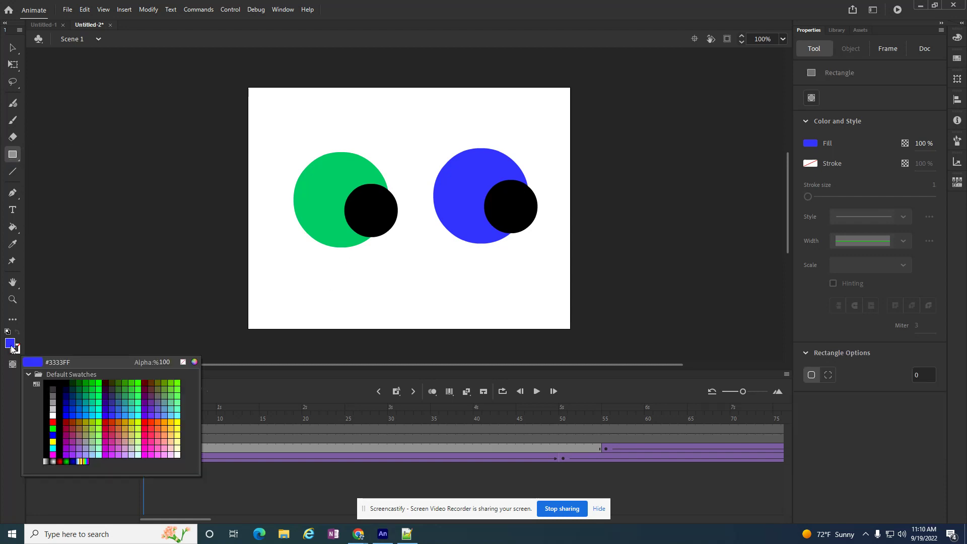
pyautogui.click(71, 419)
pyautogui.moveTo(356, 267); pyautogui.dragTo(475, 309)
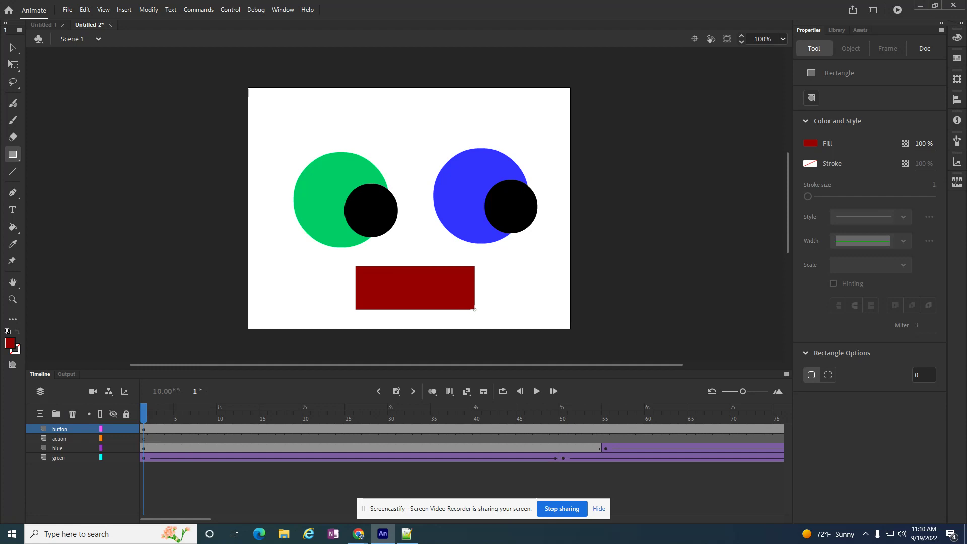
# Add 'Replay' text on the rectangle and colour it white
pyautogui.click(13, 210)
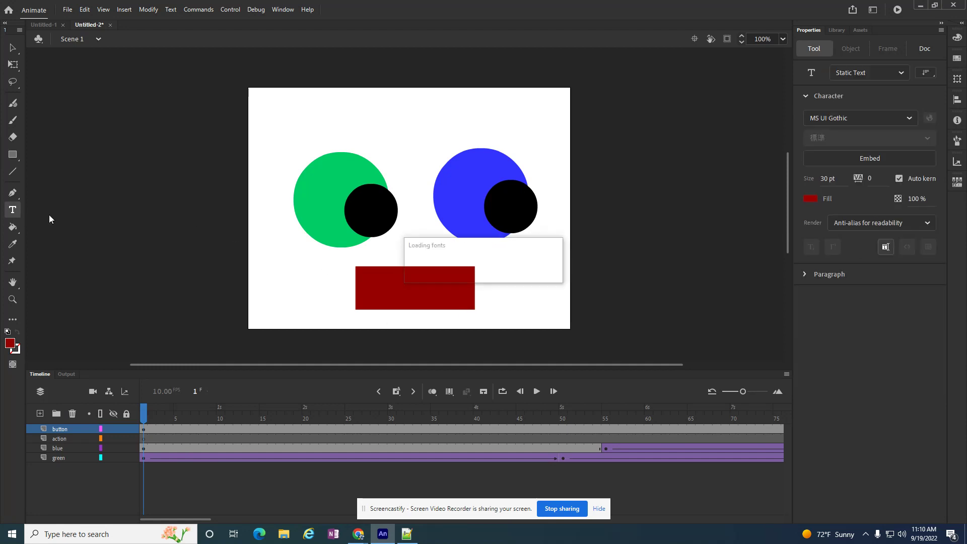
pyautogui.click(377, 277)
pyautogui.write('Replay')
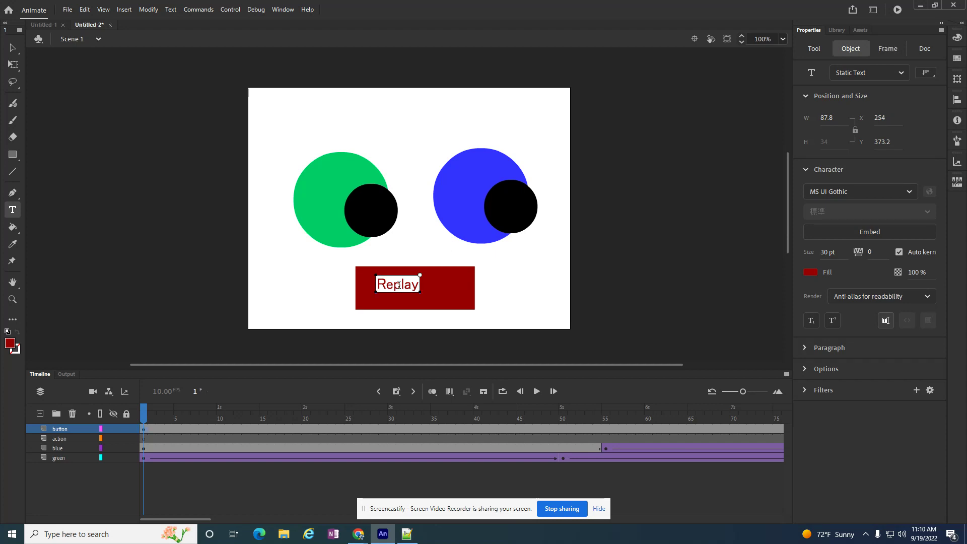
pyautogui.hotkey('ctrl', 'a')
pyautogui.click(816, 273)
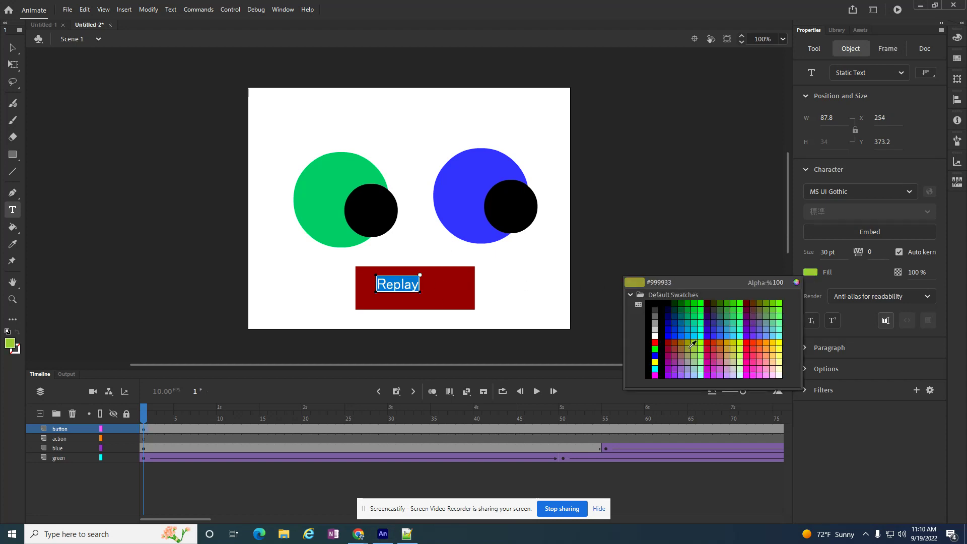
pyautogui.click(654, 338)
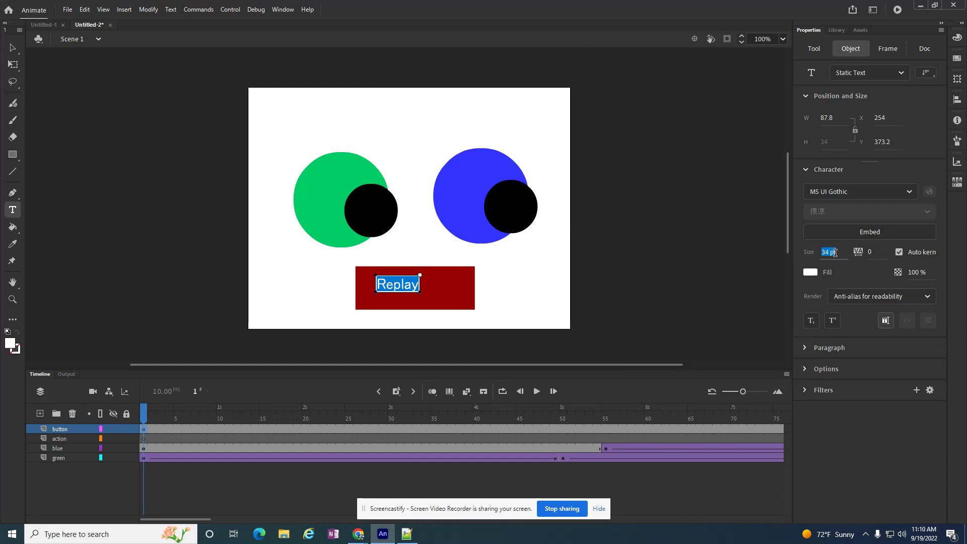
# Set the Replay text to 50 pt and nudge it into place on the rectangle
pyautogui.write('50')
pyautogui.click(19, 48)
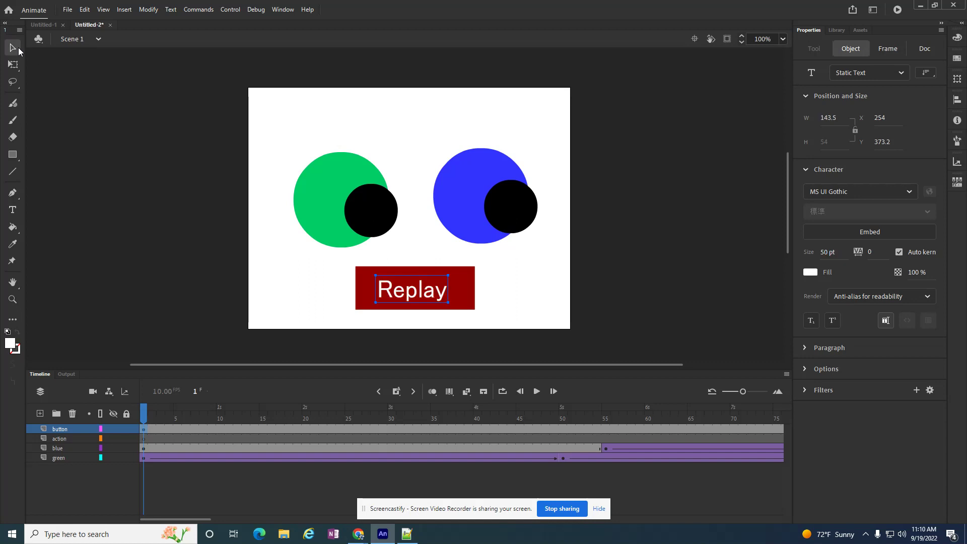
pyautogui.moveTo(420, 287); pyautogui.dragTo(423, 288)
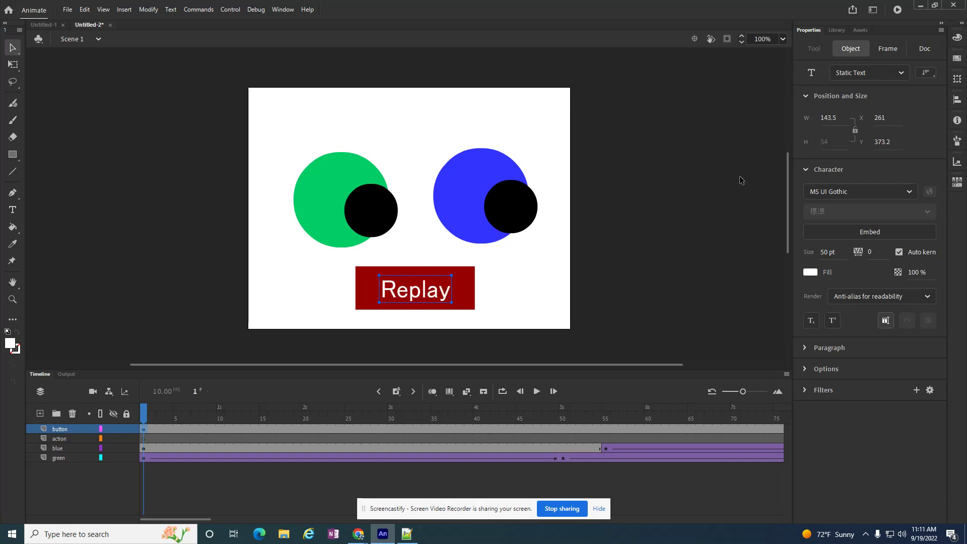
pyautogui.press('Up')
pyautogui.press('Up')
pyautogui.press('Up')
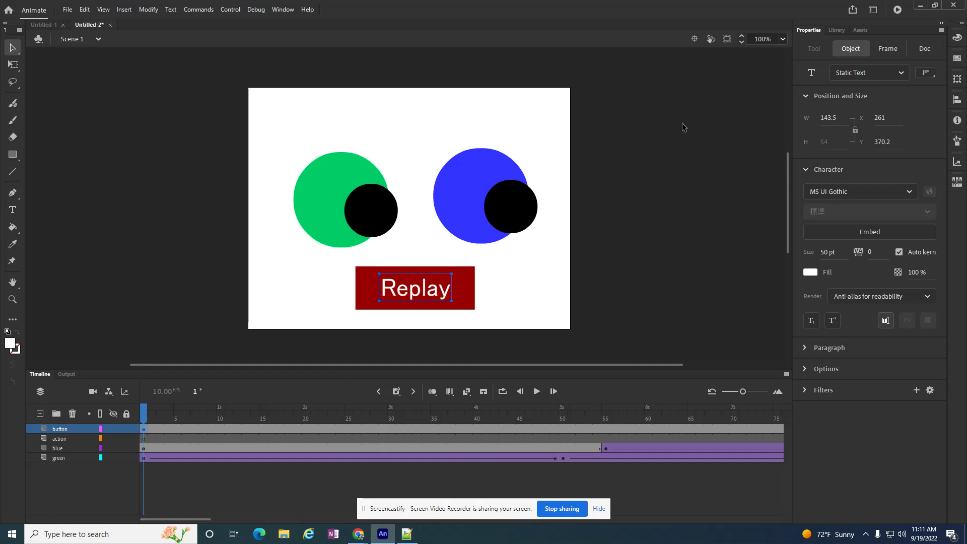
pyautogui.click(691, 123)
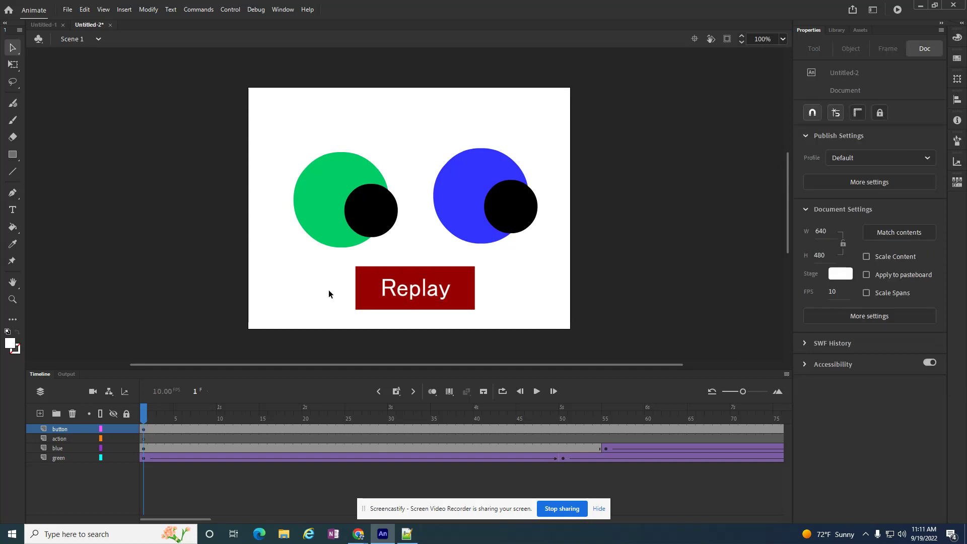
# Select frame 1 of the button layer so the rectangle and Replay text are selected together
pyautogui.click(144, 431)
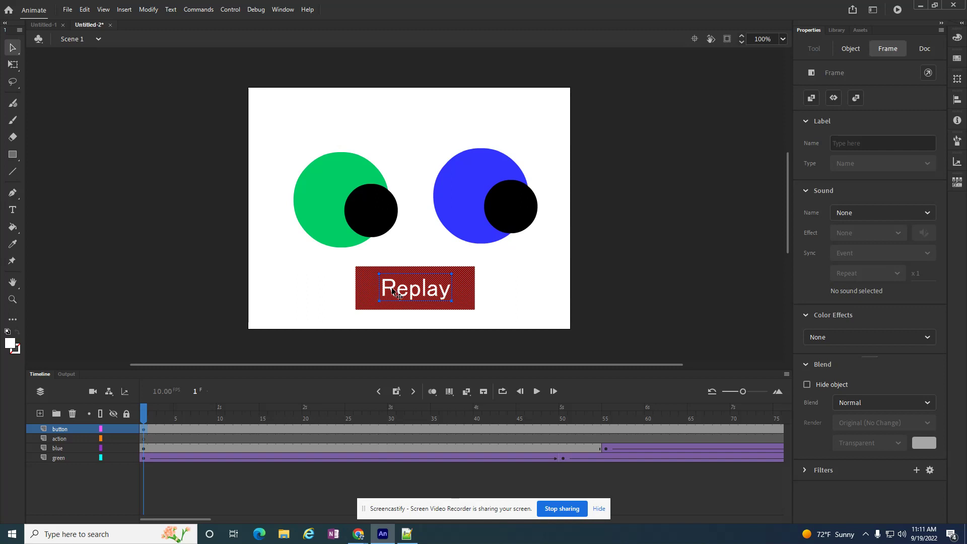
pyautogui.click(532, 278)
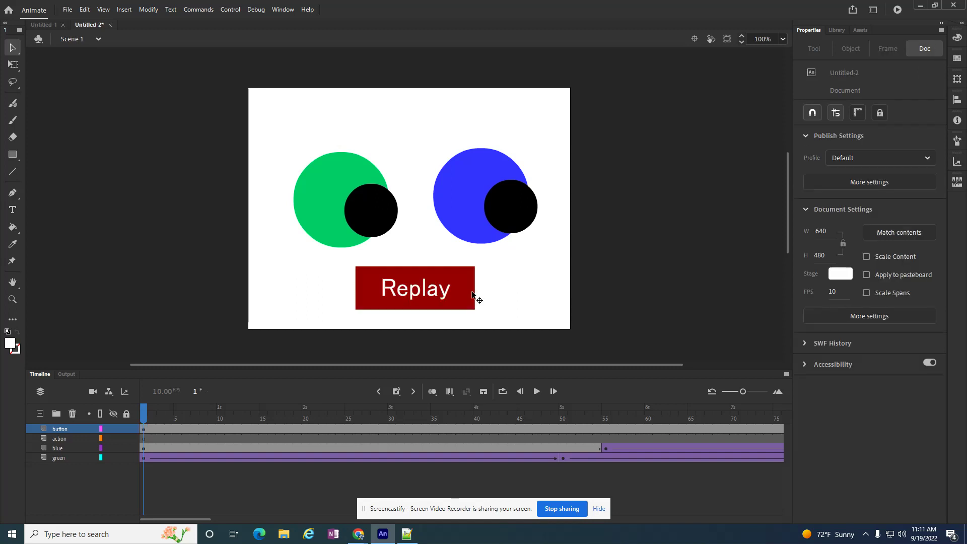
pyautogui.click(465, 299)
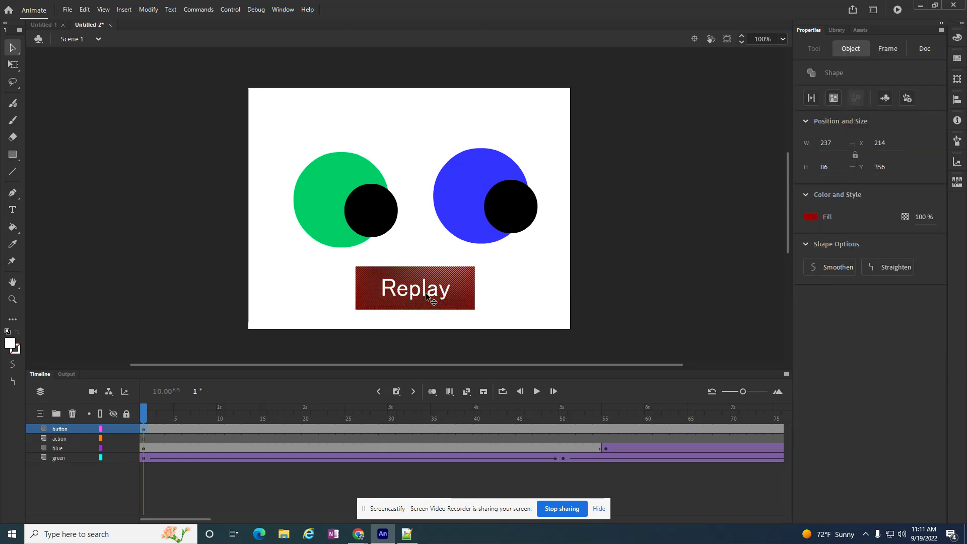
pyautogui.click(144, 428)
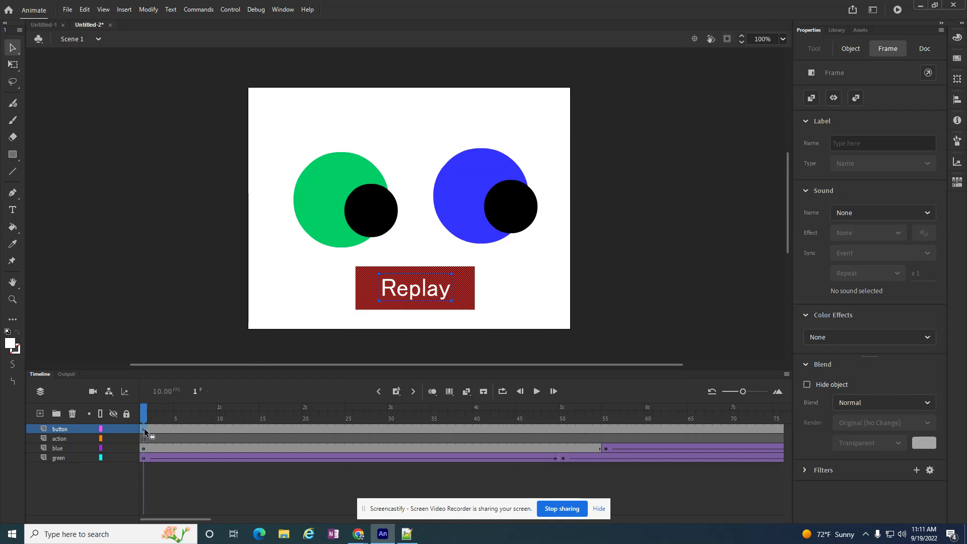
pyautogui.rightClick(421, 296)
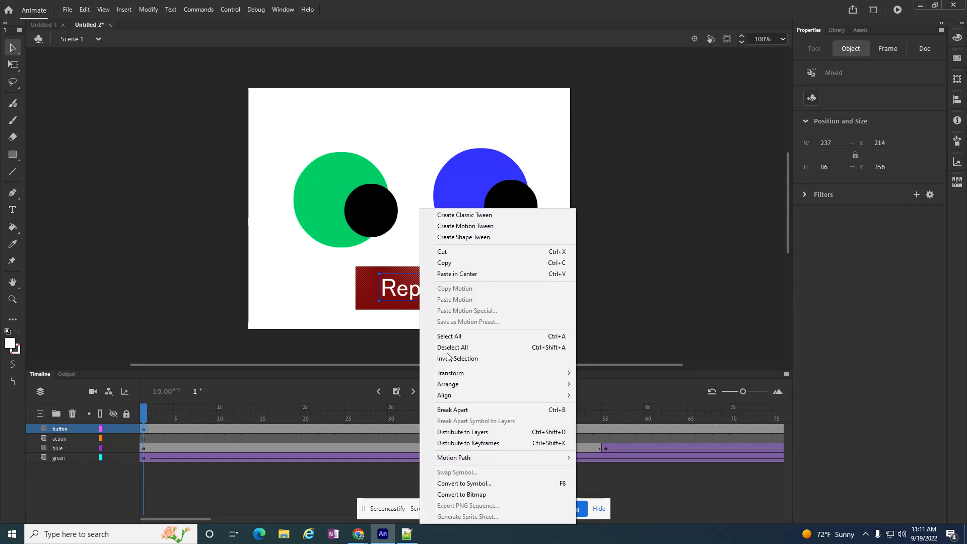
# Convert the selected artwork to a Button symbol named 'replay' and select the new instance
pyautogui.click(479, 484)
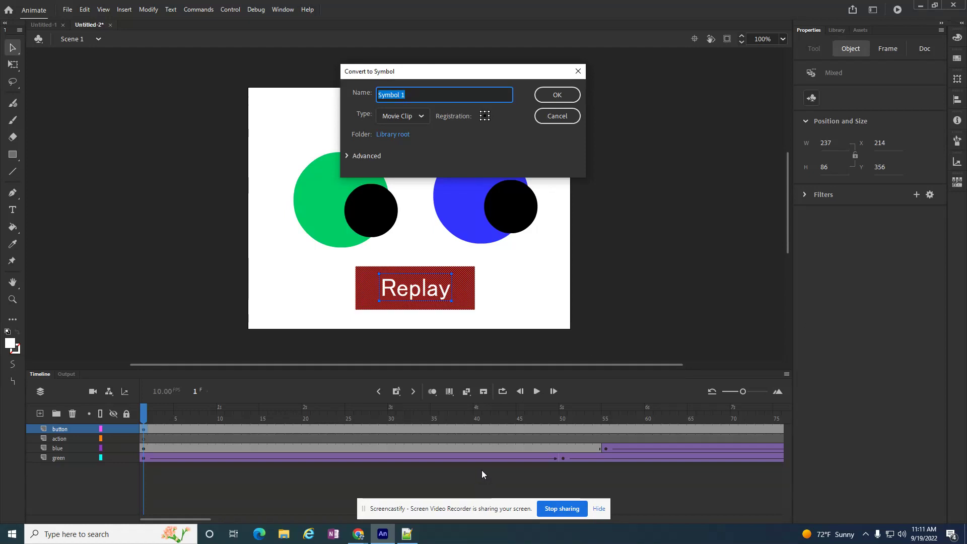
pyautogui.write('re')
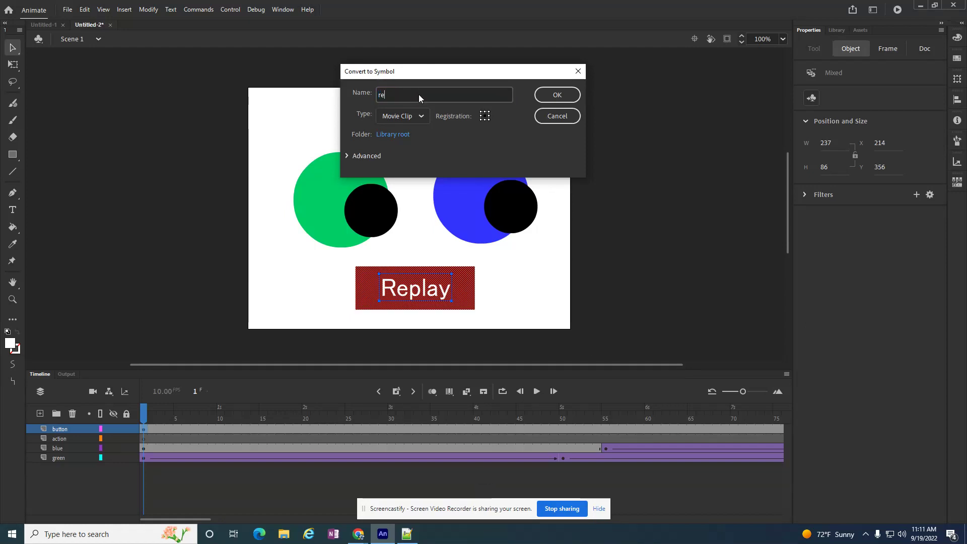
pyautogui.write('play')
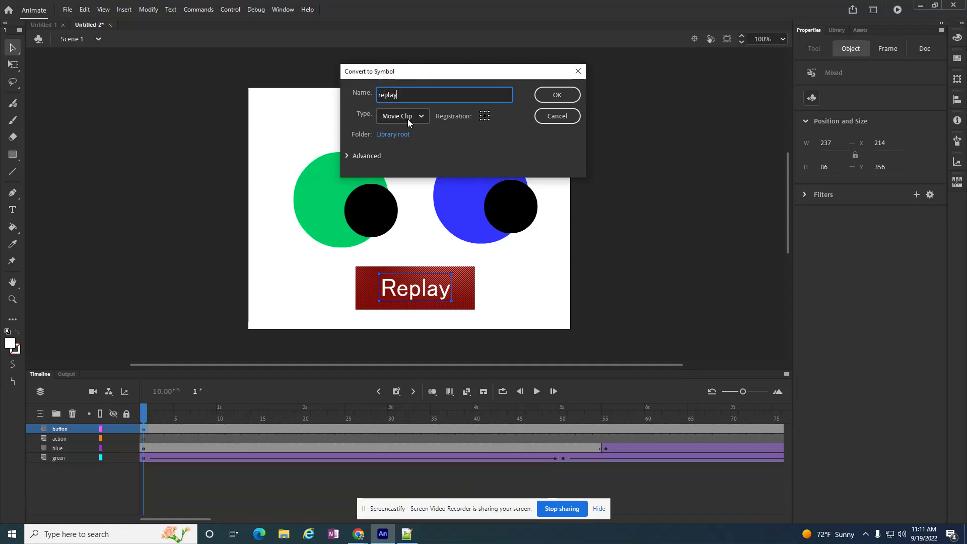
pyautogui.click(393, 117)
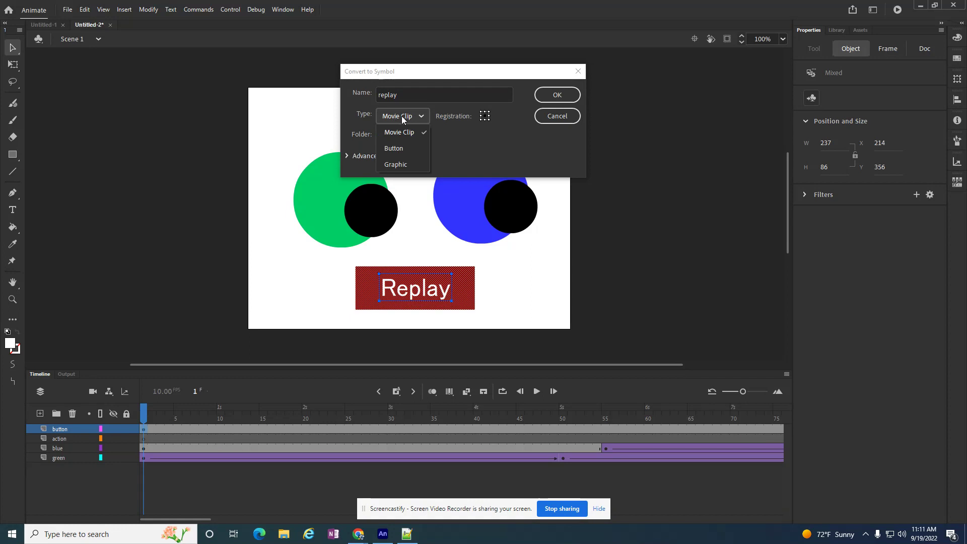
pyautogui.click(394, 148)
pyautogui.click(397, 119)
pyautogui.click(400, 150)
pyautogui.press('Return')
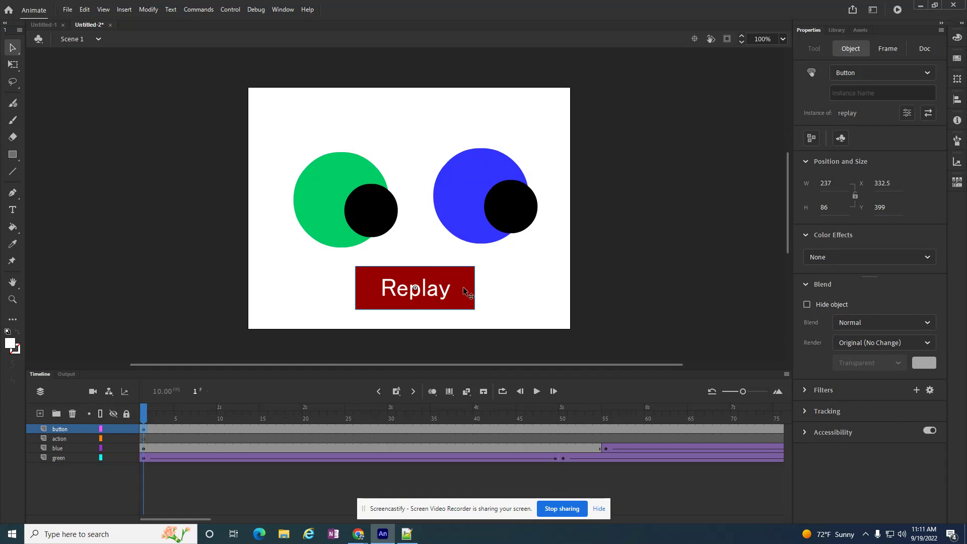
pyautogui.click(643, 273)
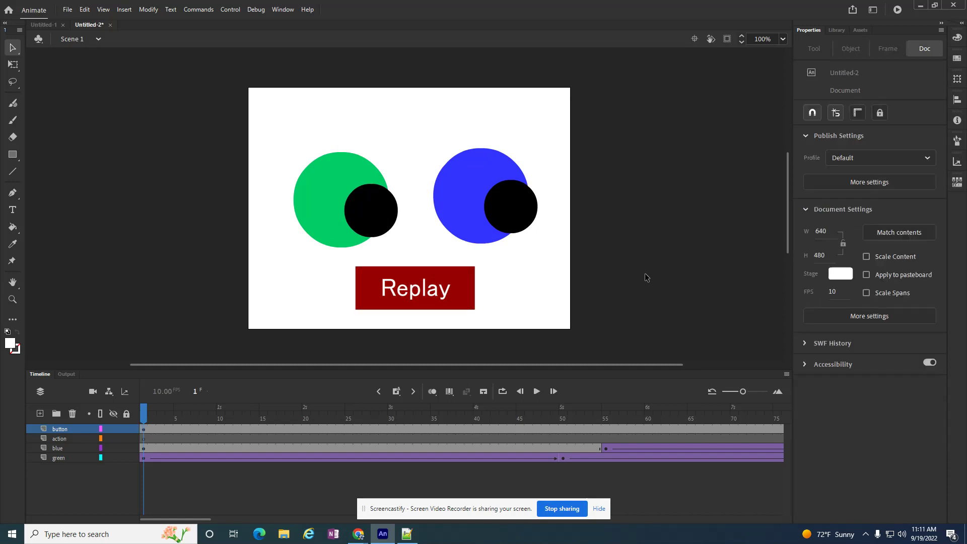
pyautogui.click(446, 291)
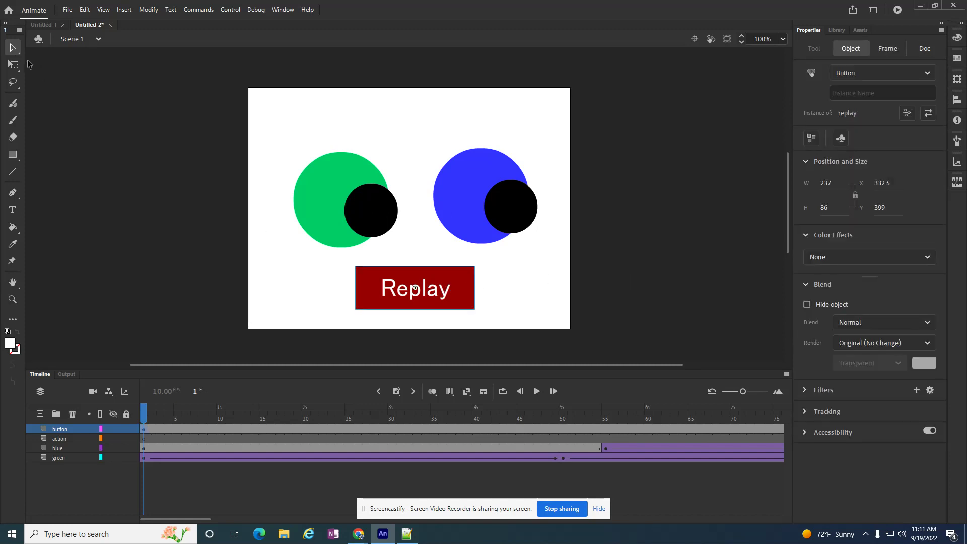
# Enter 'replay' as the Replay button's instance name in the Properties panel
pyautogui.click(354, 295)
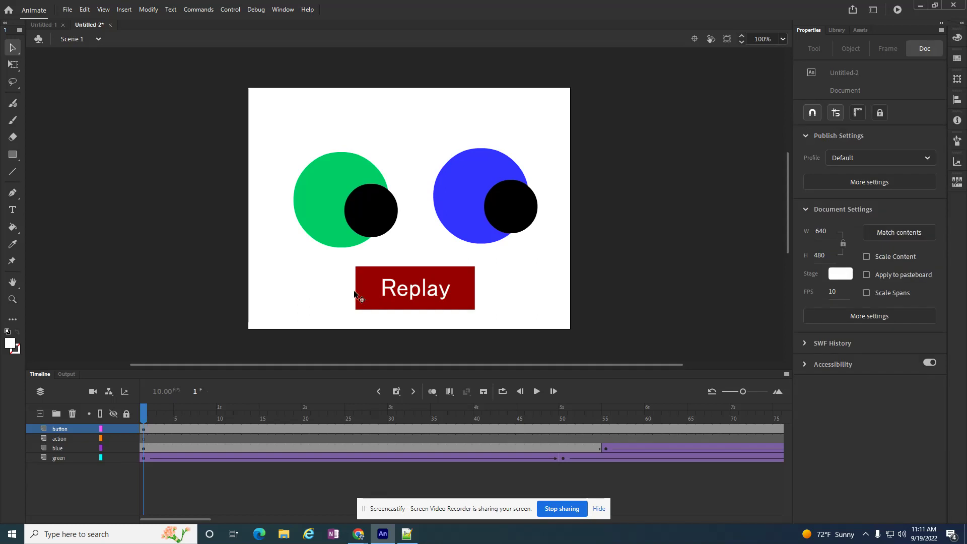
pyautogui.click(358, 295)
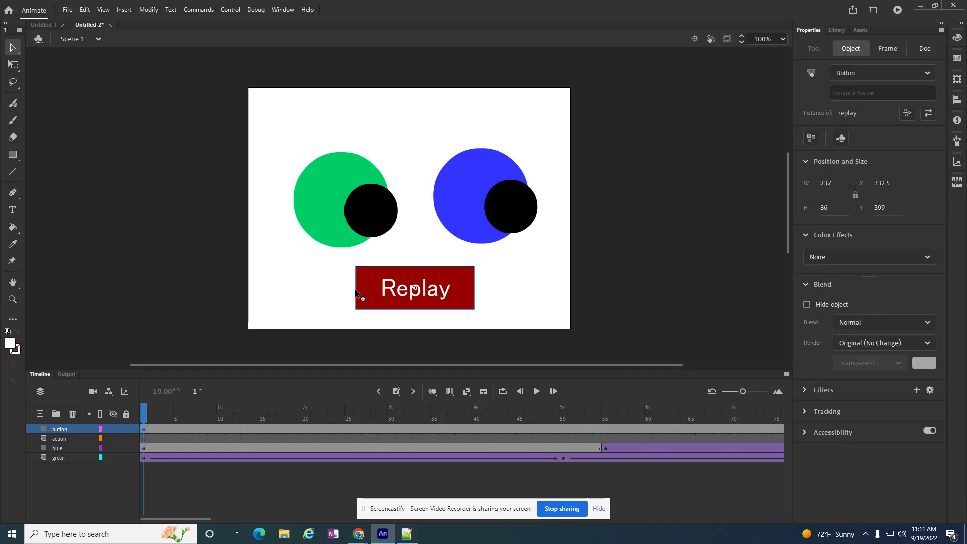
pyautogui.click(846, 92)
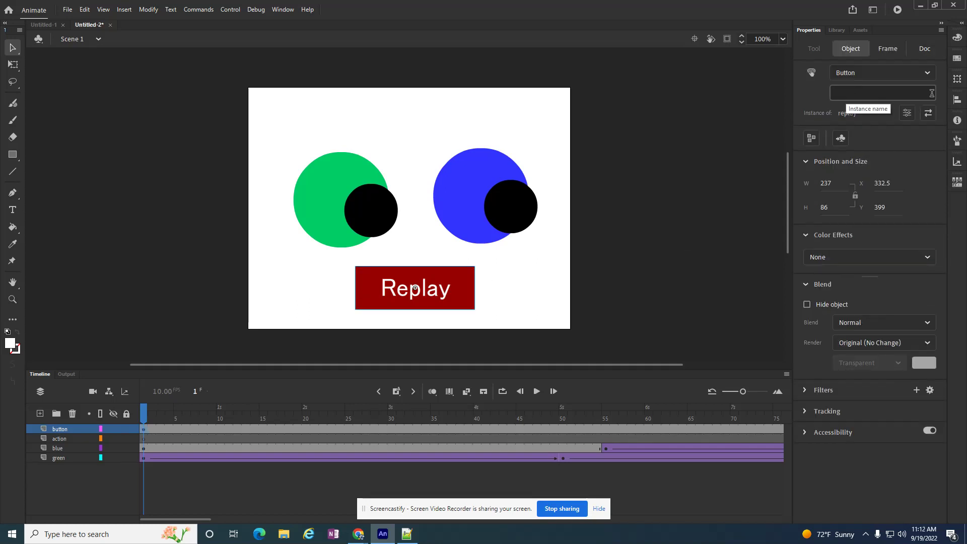
pyautogui.click(875, 110)
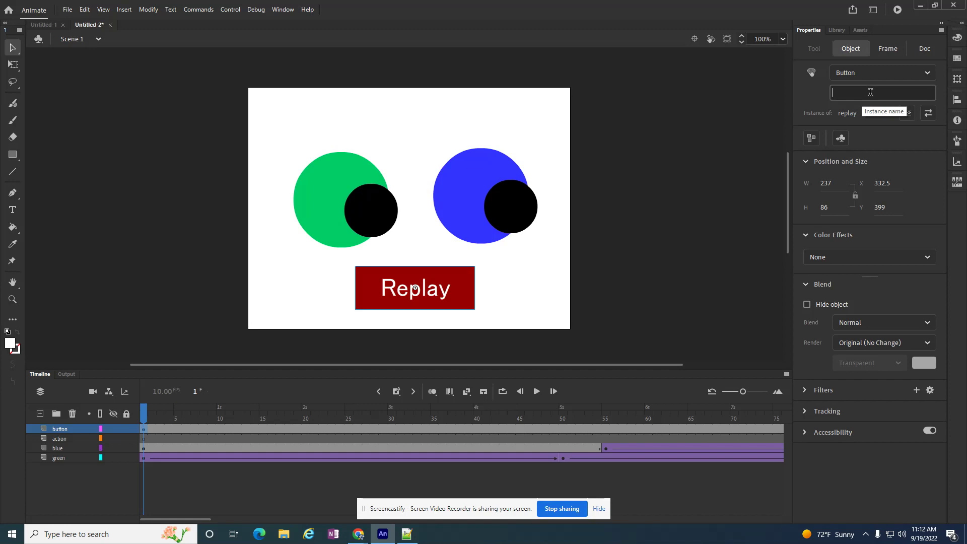
pyautogui.write('rep')
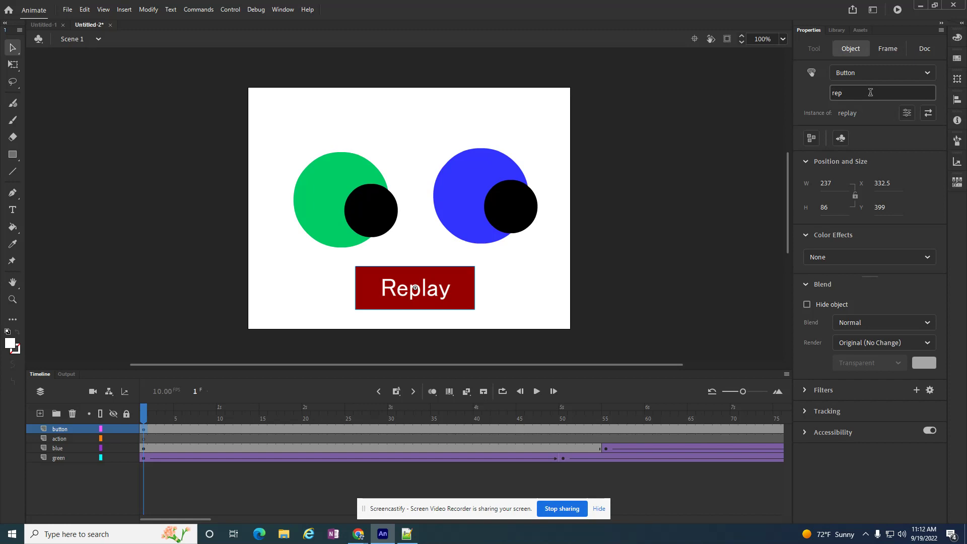
pyautogui.write('lay')
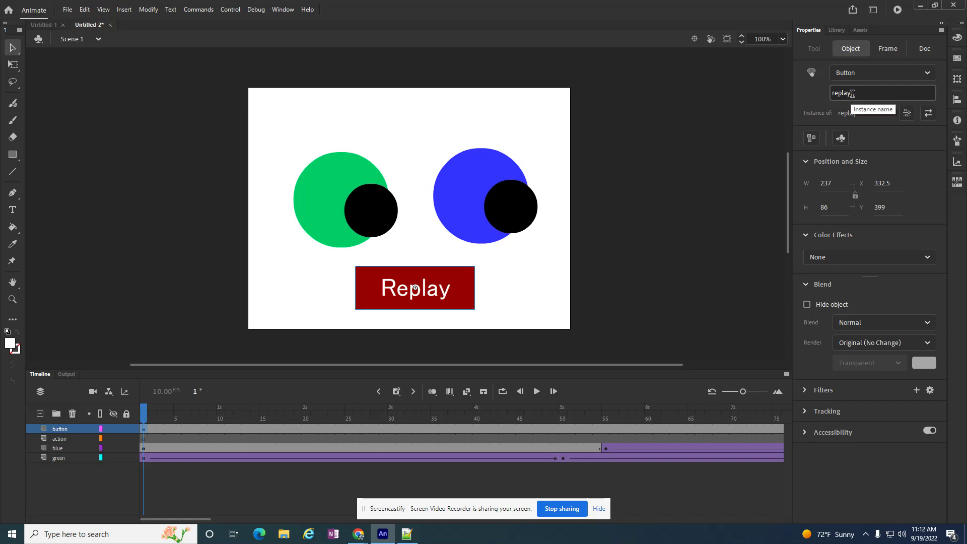
pyautogui.moveTo(852, 93); pyautogui.dragTo(832, 102)
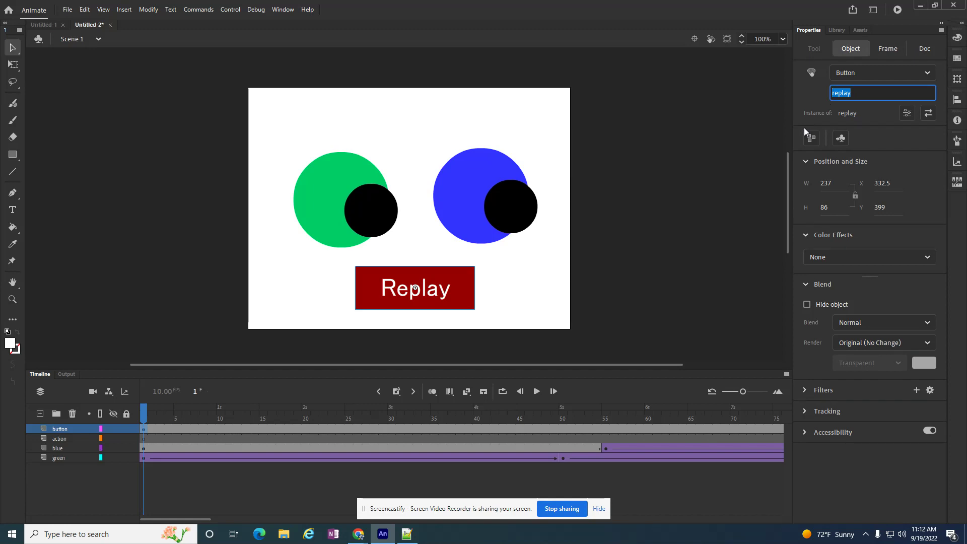
# Reselect the Replay button and verify its instance name reads 'replay'
pyautogui.click(743, 97)
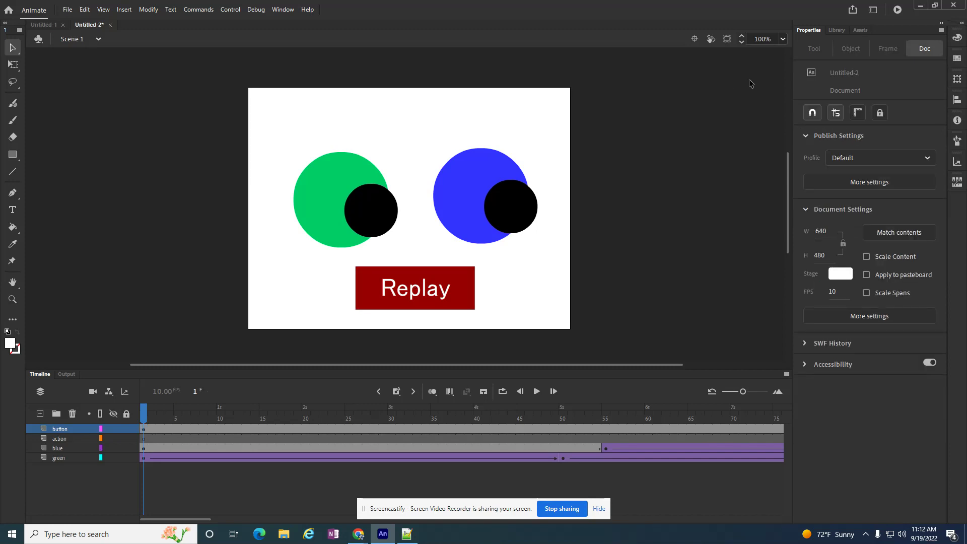
pyautogui.click(450, 288)
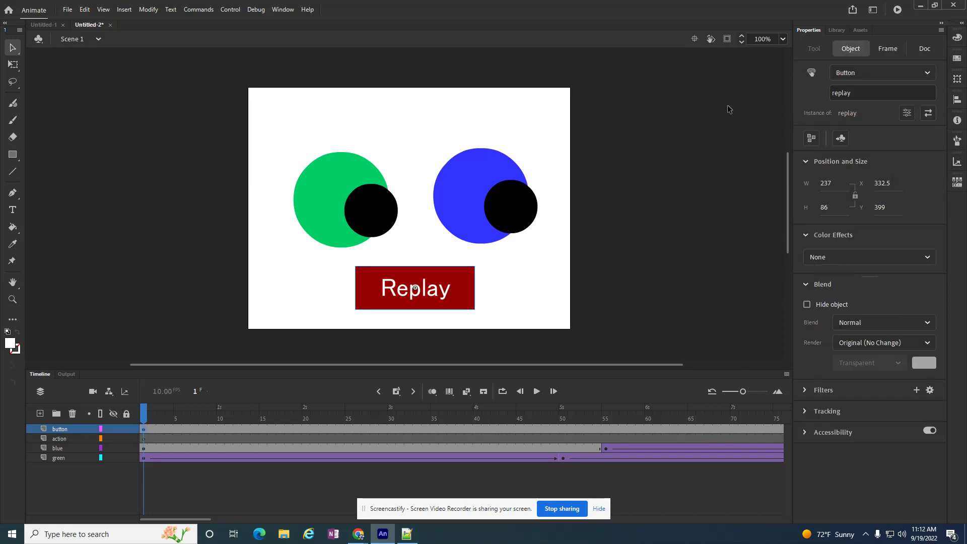
pyautogui.click(856, 93)
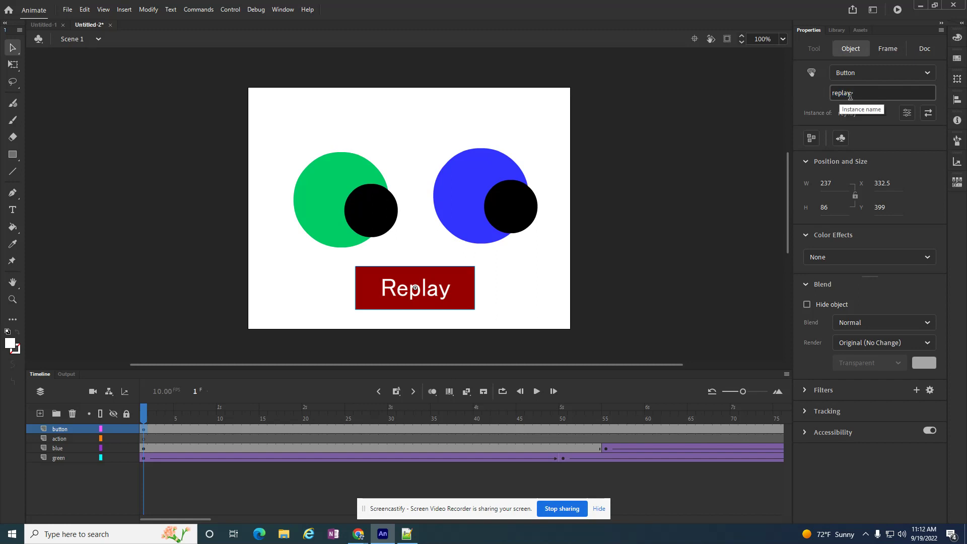
pyautogui.moveTo(857, 93); pyautogui.dragTo(791, 98)
pyautogui.click(733, 108)
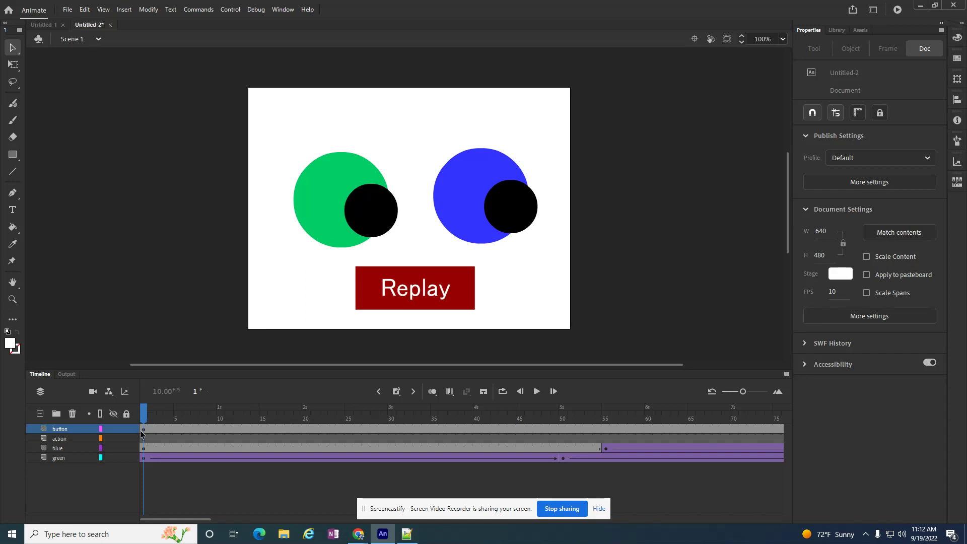
# Scrub to frame 17 and zoom the timeline out to show all frames
pyautogui.moveTo(144, 410); pyautogui.dragTo(324, 412)
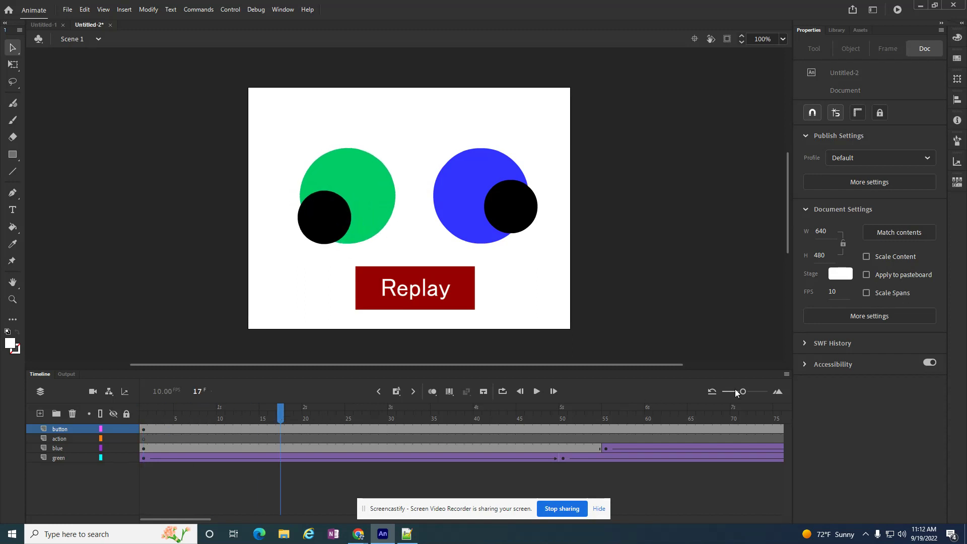
pyautogui.moveTo(744, 391); pyautogui.dragTo(738, 394)
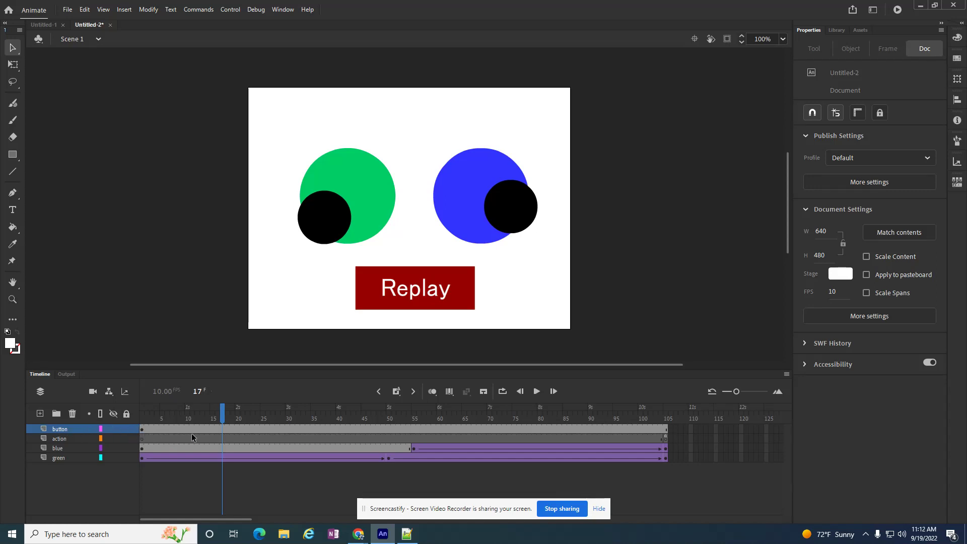
pyautogui.click(143, 430)
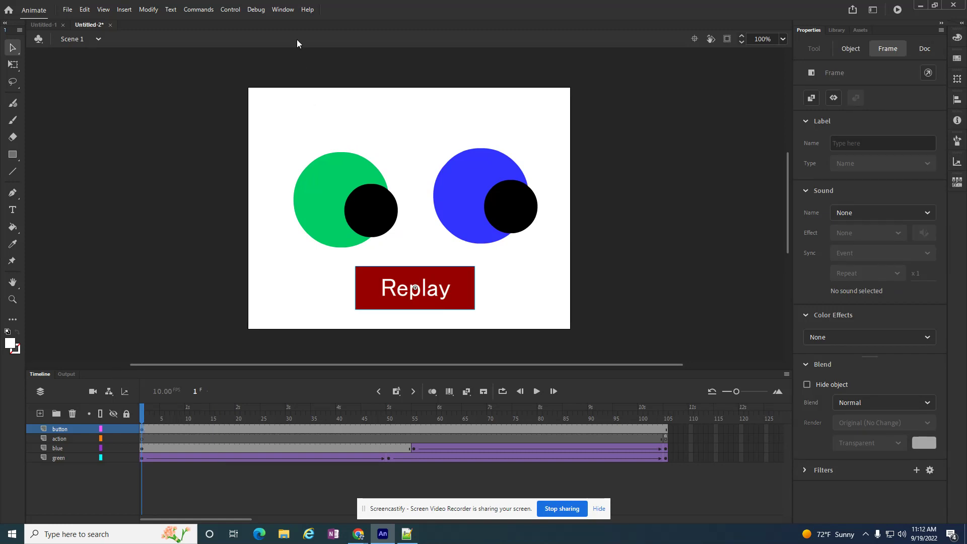
# Open the Actions panel for frame 1 of the button layer
pyautogui.click(283, 9)
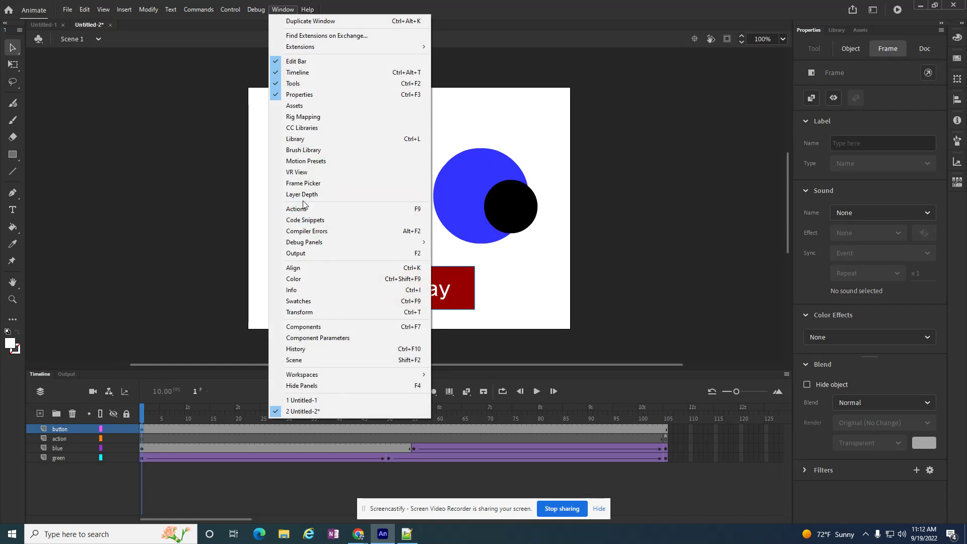
pyautogui.rightClick(141, 429)
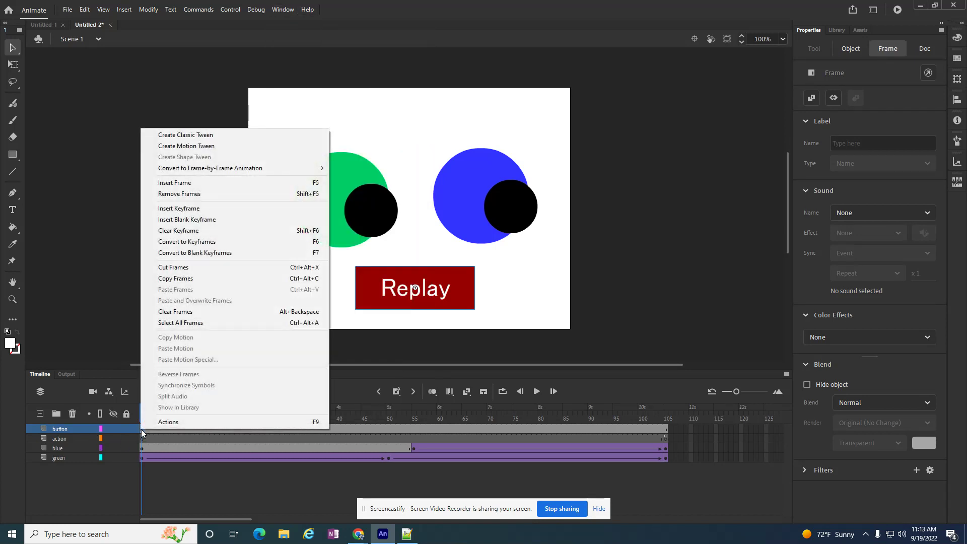
pyautogui.click(168, 422)
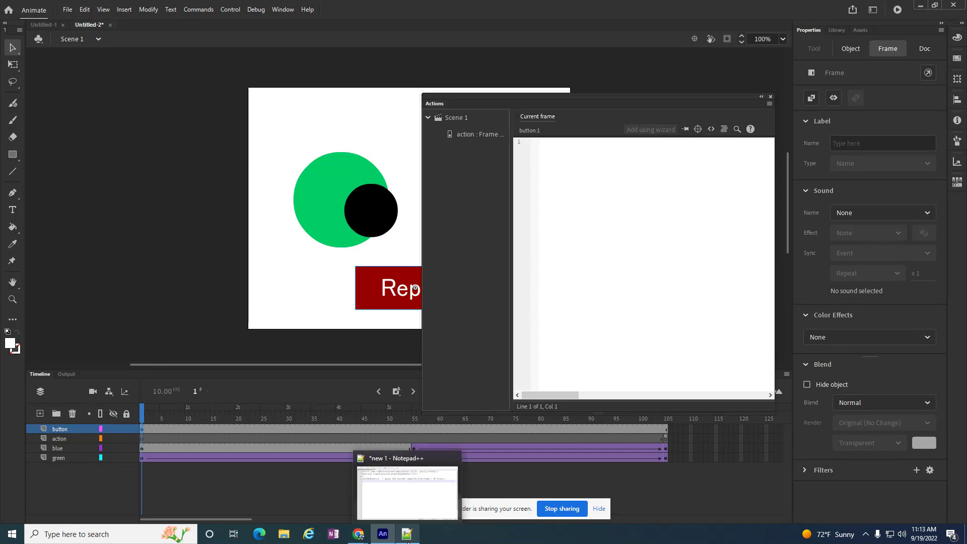
# In Notepad++, select the five-line click-handler code that calls gotoAndPlay(1)
pyautogui.click(408, 541)
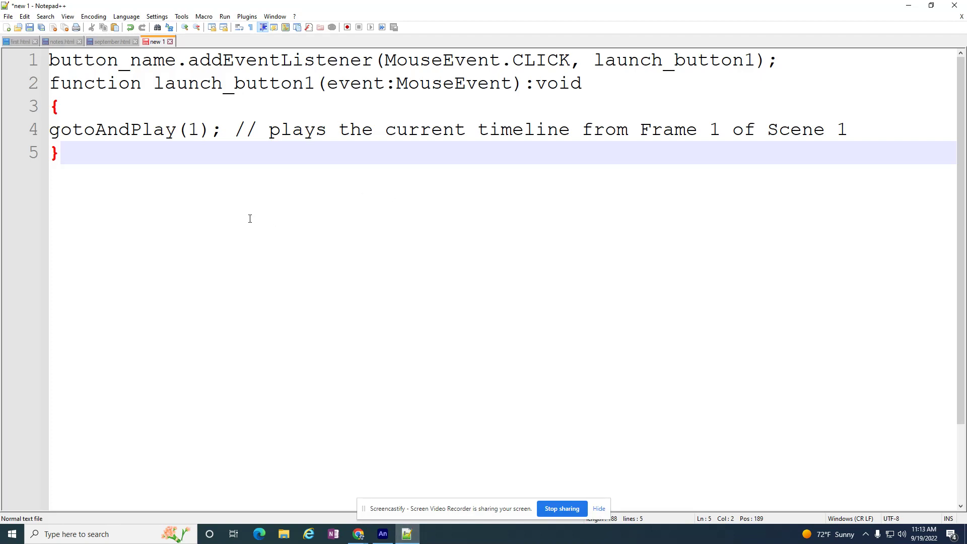
pyautogui.moveTo(93, 164); pyautogui.dragTo(37, 59)
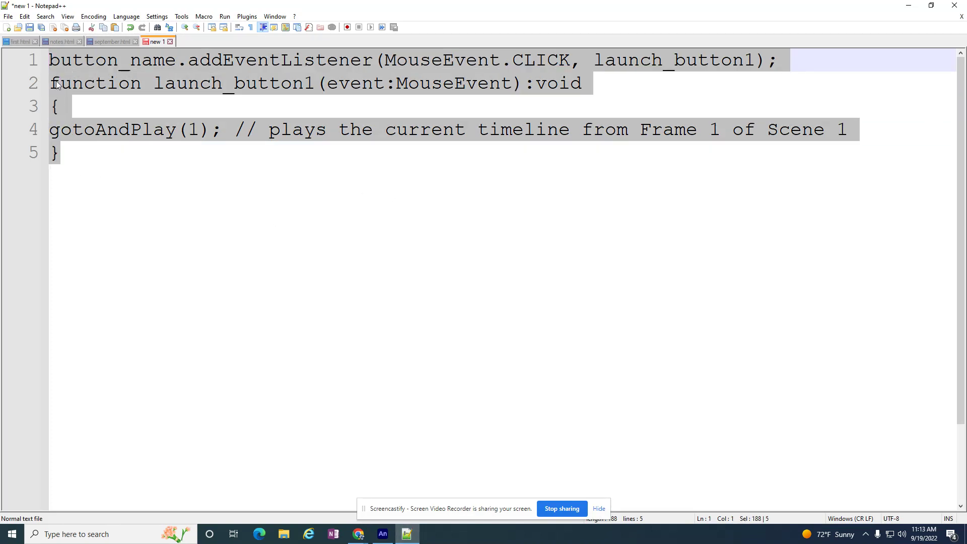
# Paste the click handler into frame 1's script and replace button_name with replay
pyautogui.click(383, 534)
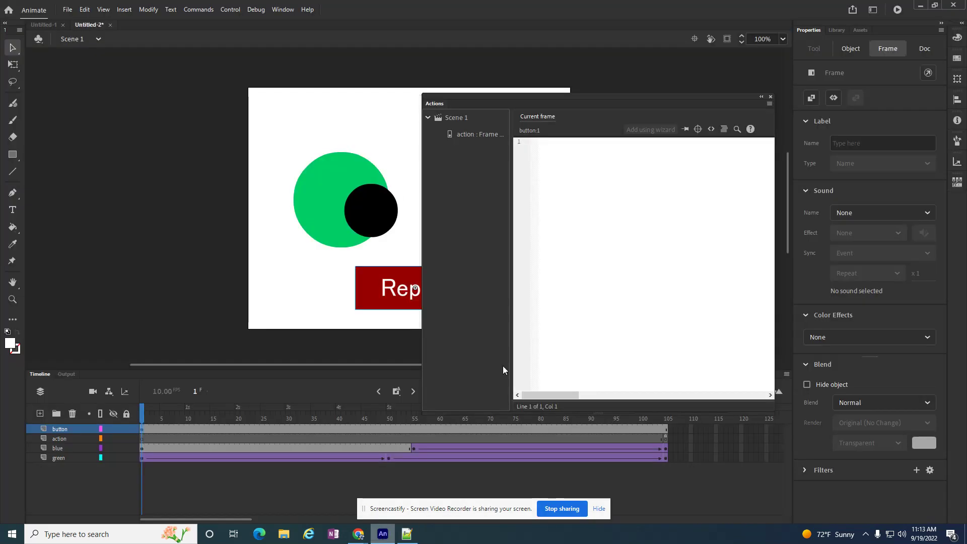
pyautogui.hotkey('ctrl', 'v')
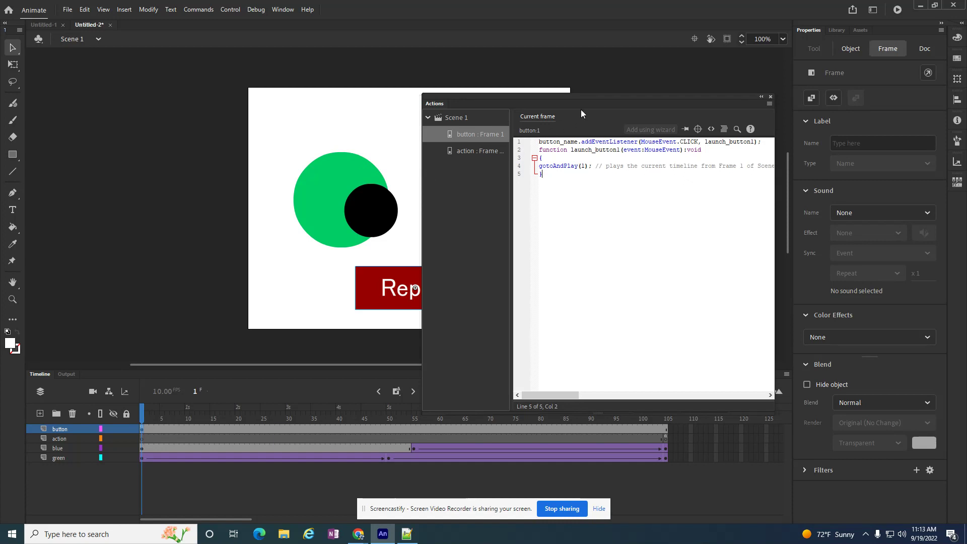
pyautogui.moveTo(588, 98); pyautogui.dragTo(480, 101)
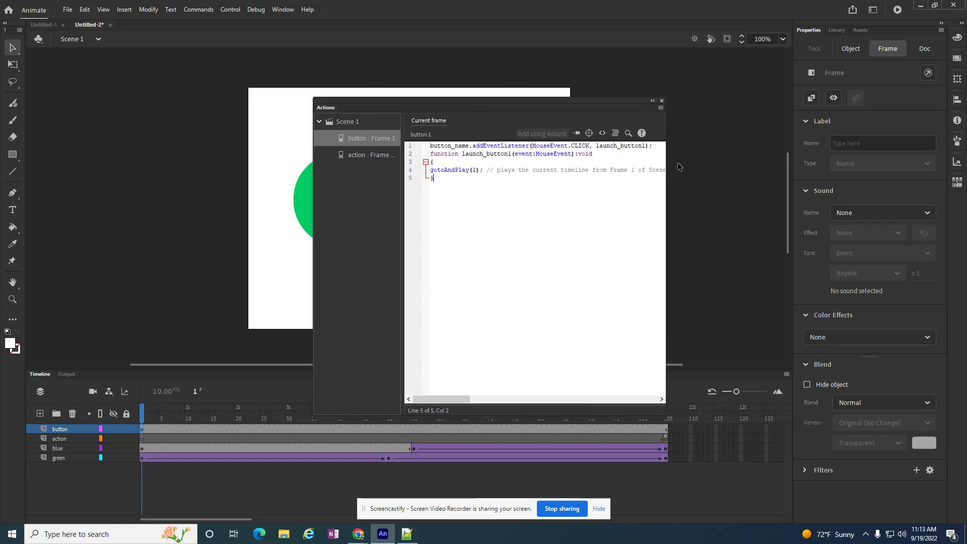
pyautogui.moveTo(666, 172); pyautogui.dragTo(739, 186)
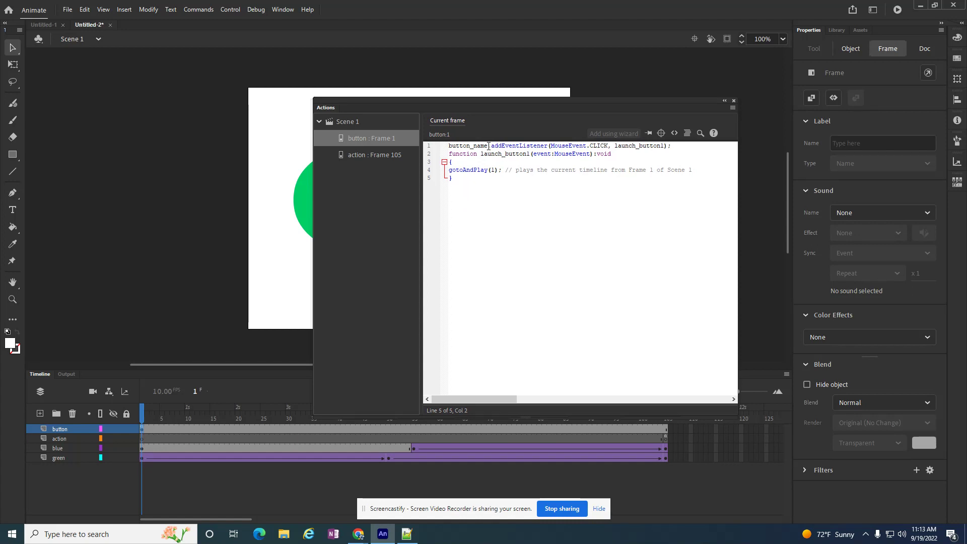
pyautogui.moveTo(488, 146); pyautogui.dragTo(441, 149)
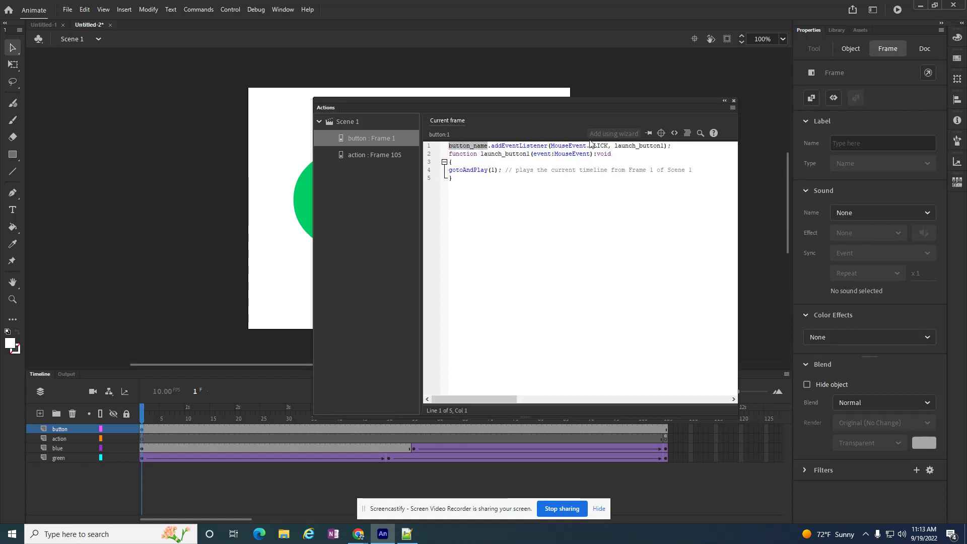
pyautogui.write('replay')
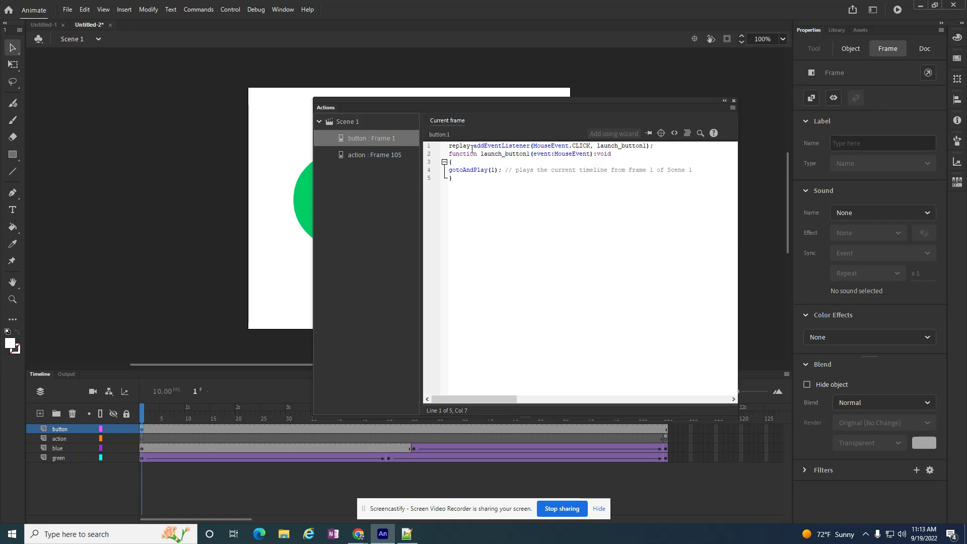
pyautogui.moveTo(471, 146); pyautogui.dragTo(448, 146)
pyautogui.click(733, 101)
# Test the movie and press Replay twice to confirm the circle animation restarts
pyautogui.click(425, 278)
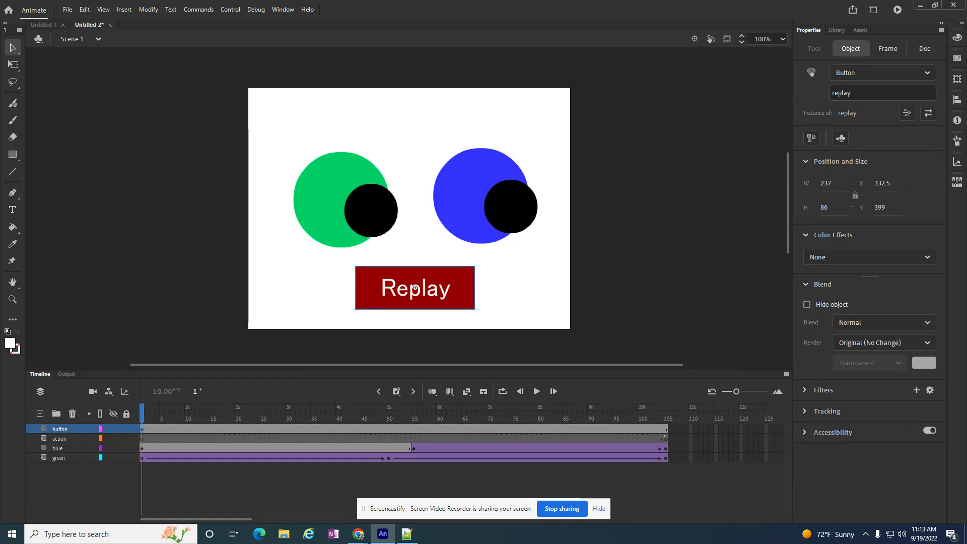
pyautogui.hotkey('ctrl', 'Return')
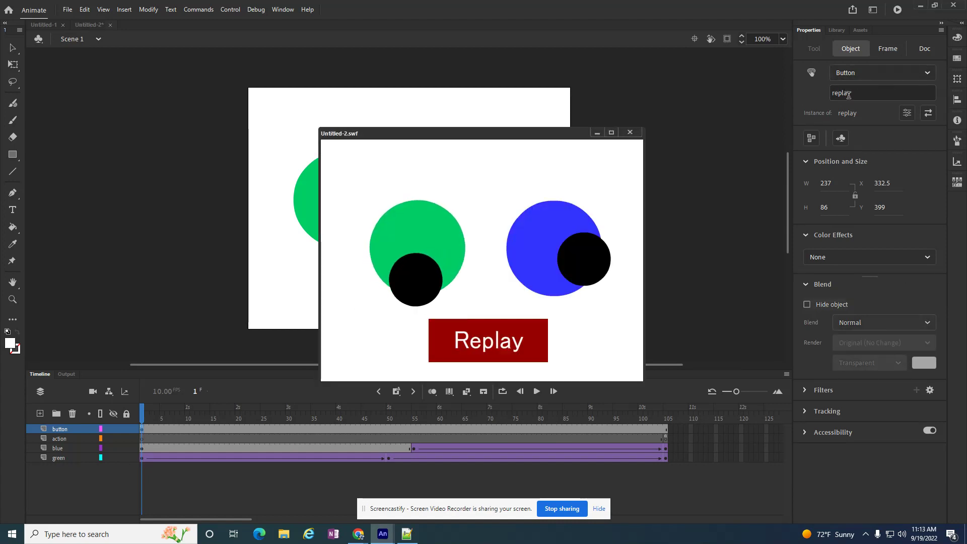
pyautogui.click(499, 342)
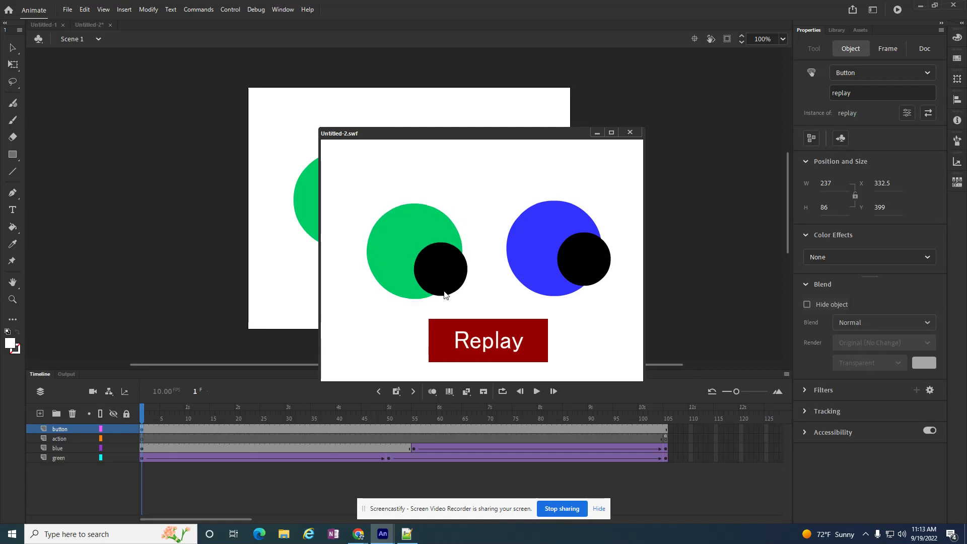
pyautogui.click(502, 354)
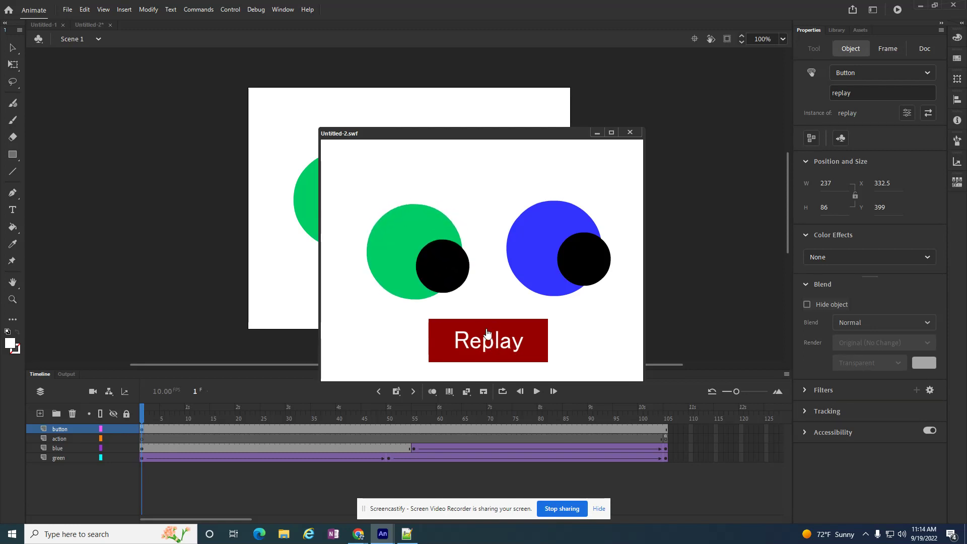